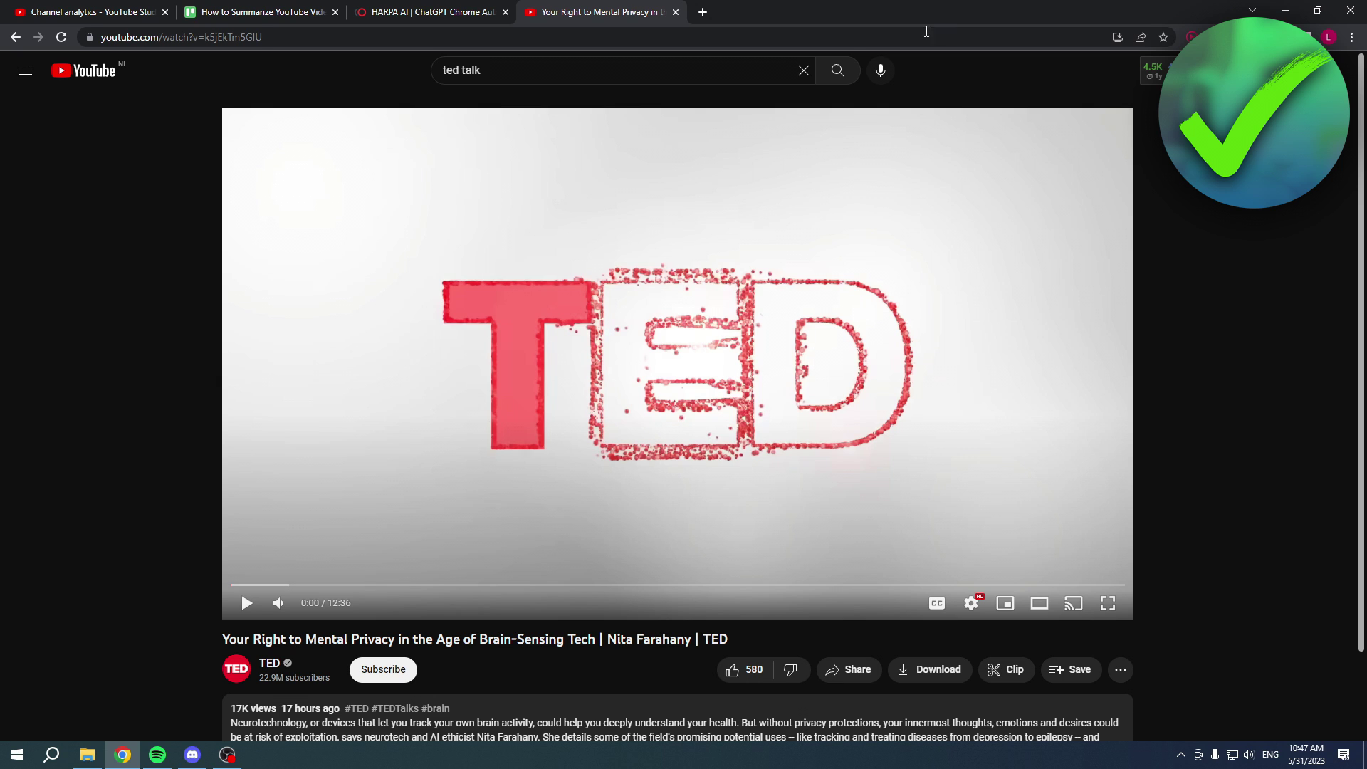
Jump the mental privacy talk to 2:10, highlight its title, and switch to the HARPA AI site
{"action": "left_click", "coordinate": [385, 585]}
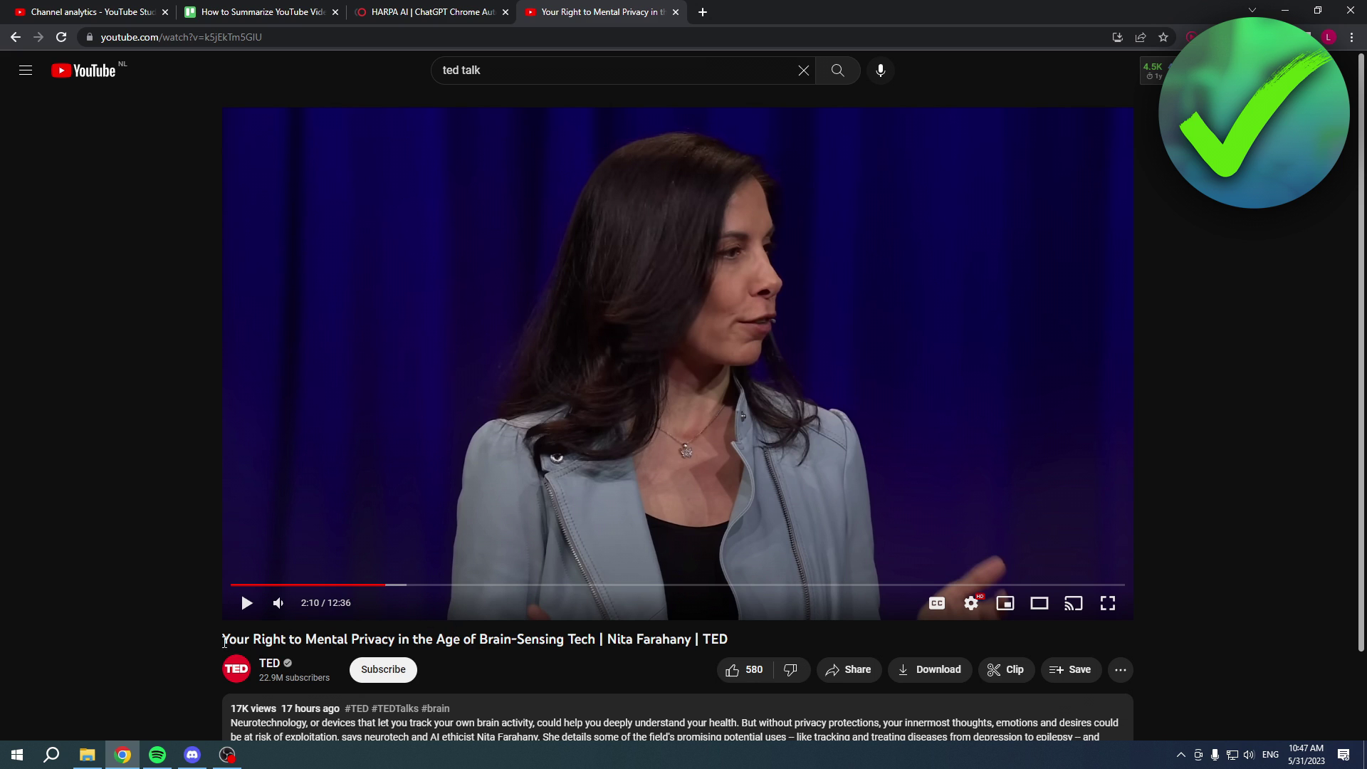
{"action": "left_click_drag", "start_coordinate": [223, 640], "coordinate": [754, 647]}
{"action": "left_click", "coordinate": [665, 659]}
{"action": "left_click", "coordinate": [470, 12]}
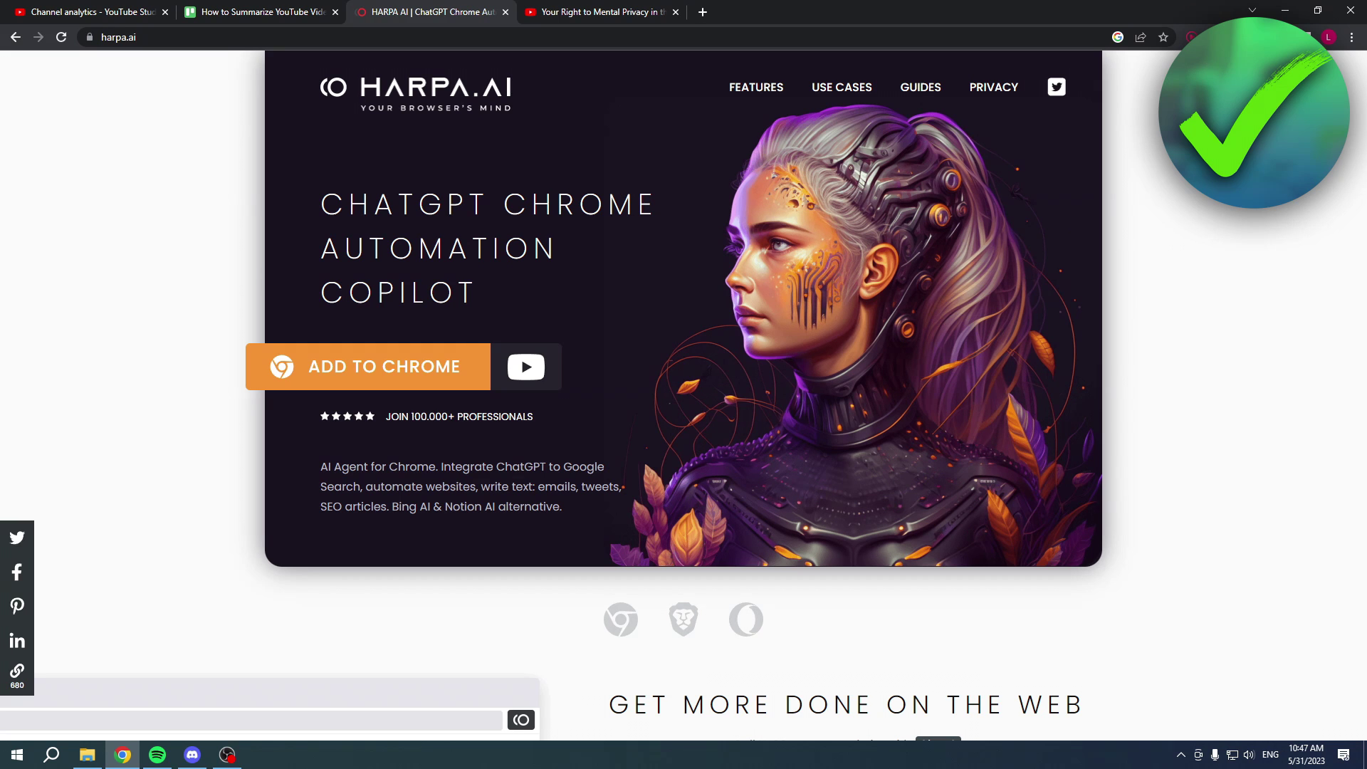
{"action": "scroll", "coordinate": [623, 335], "scroll_direction": "down", "scroll_amount": 3}
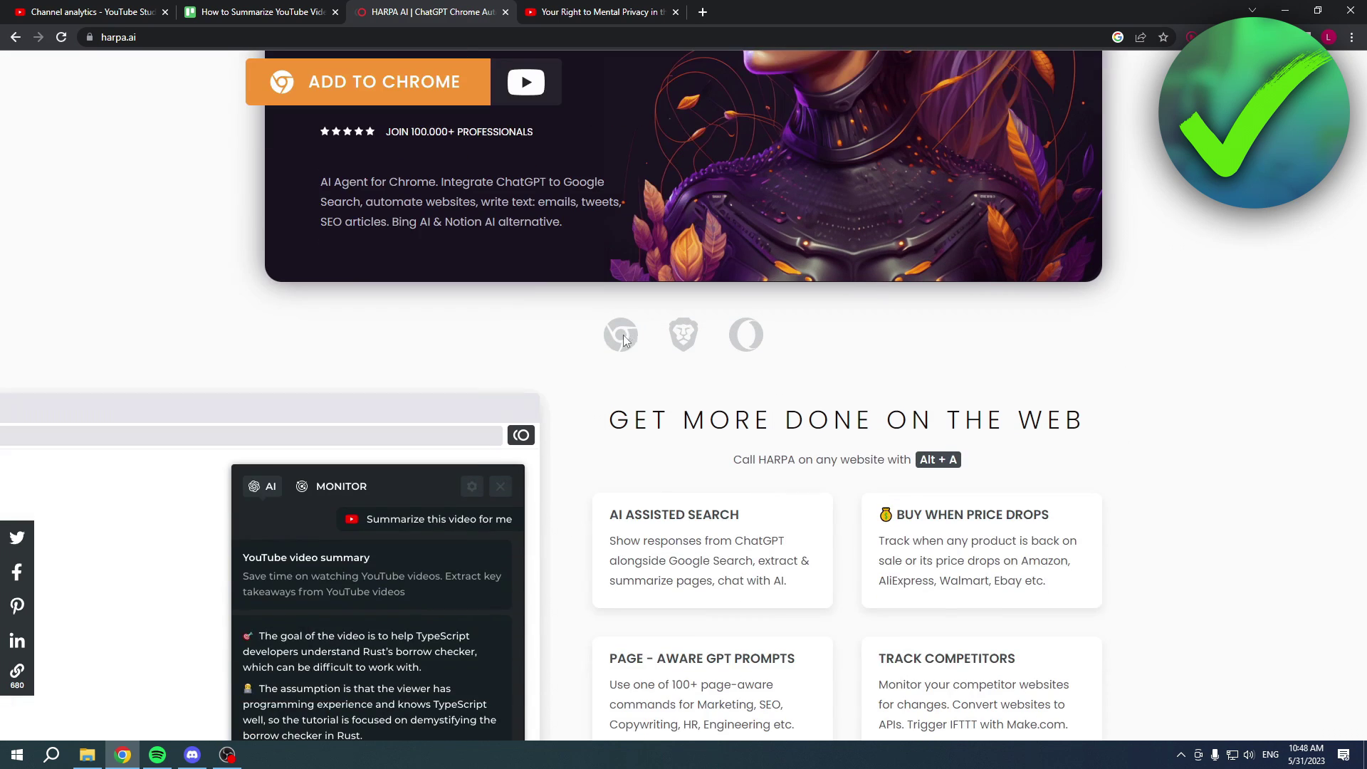
{"action": "mouse_move", "coordinate": [713, 550]}
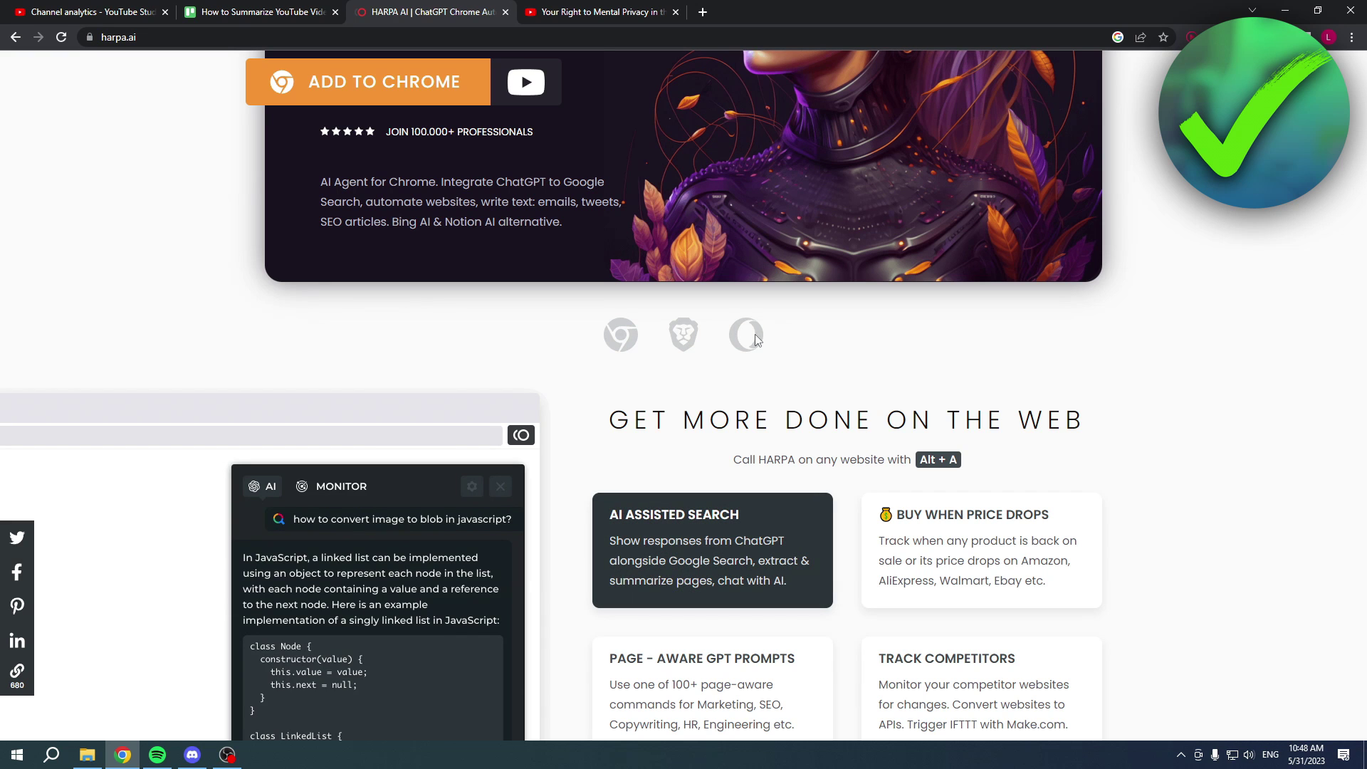
{"action": "scroll", "coordinate": [840, 336], "scroll_direction": "down", "scroll_amount": 2}
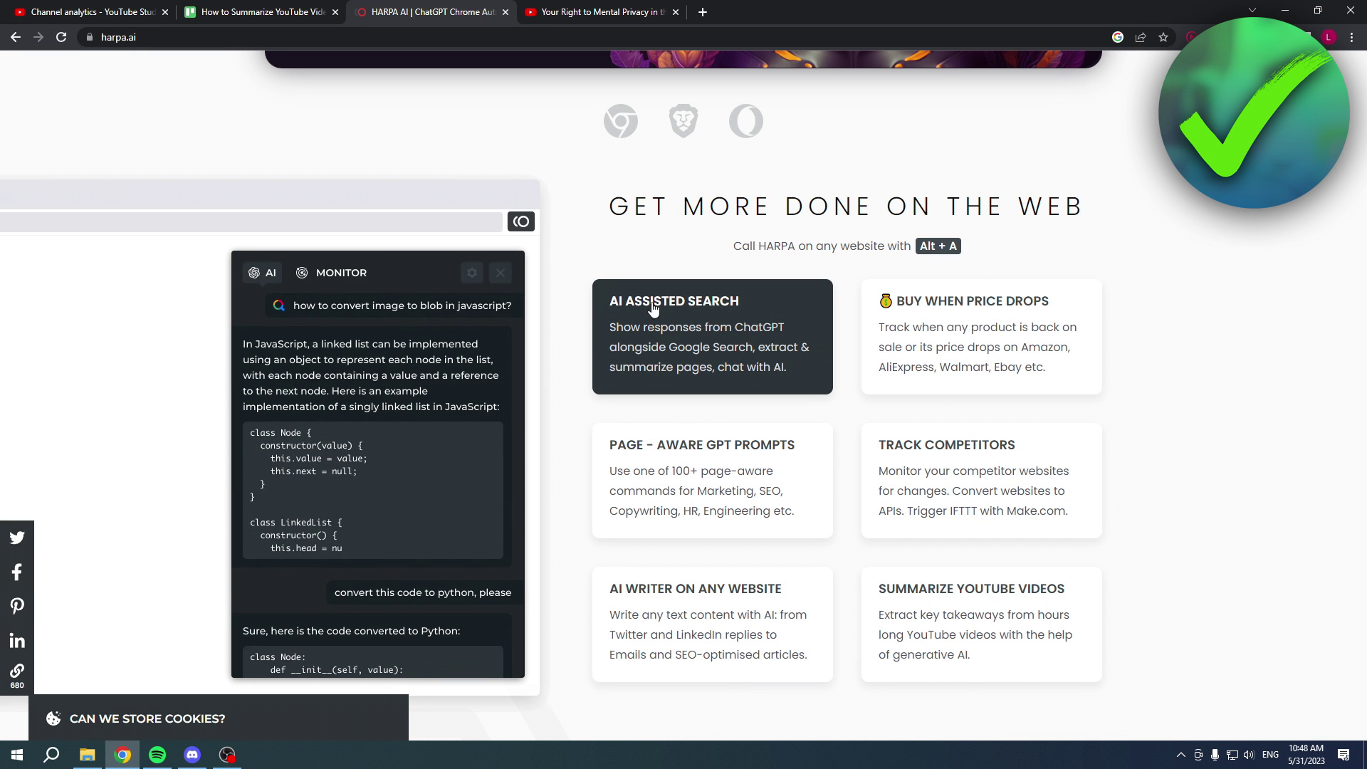
{"action": "mouse_move", "coordinate": [980, 550]}
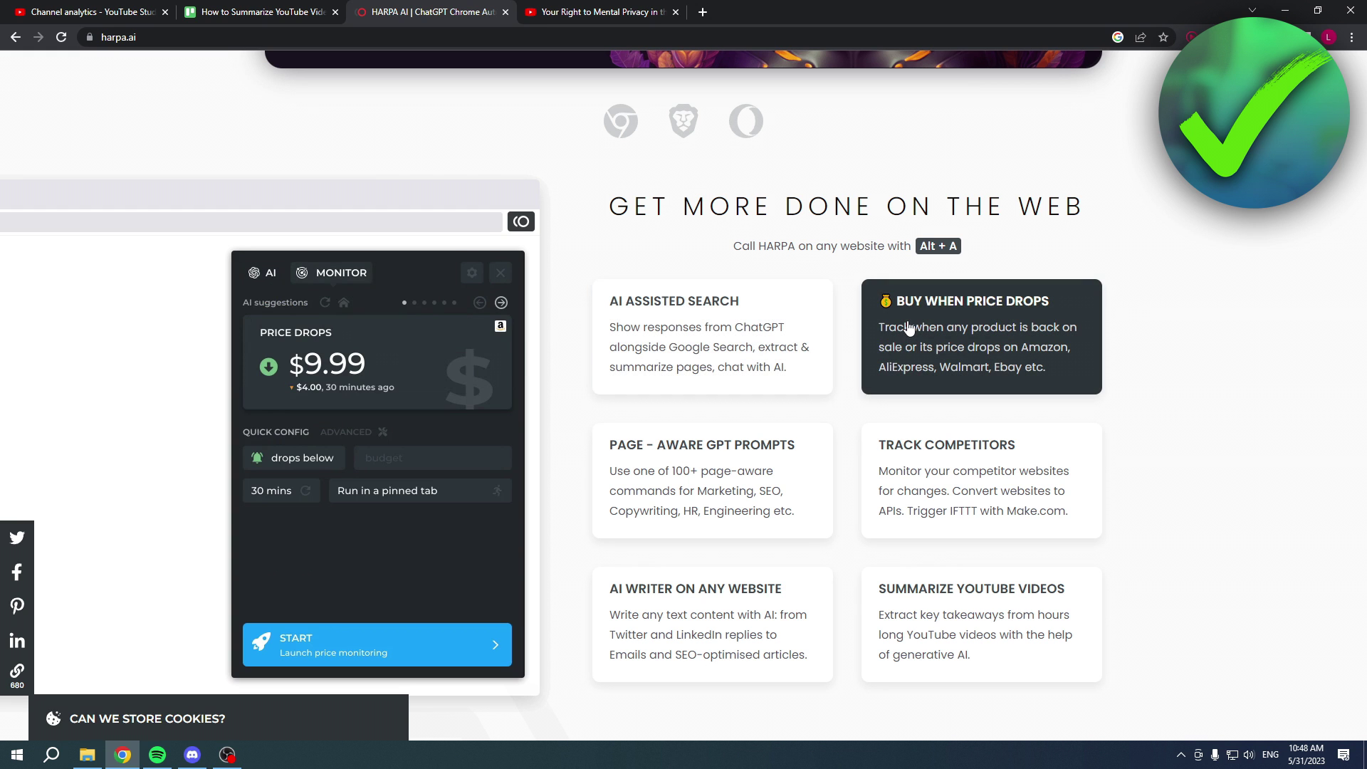
{"action": "scroll", "coordinate": [908, 328], "scroll_direction": "down", "scroll_amount": 4}
{"action": "scroll", "coordinate": [907, 320], "scroll_direction": "down", "scroll_amount": 3}
{"action": "scroll", "coordinate": [907, 317], "scroll_direction": "down", "scroll_amount": 3}
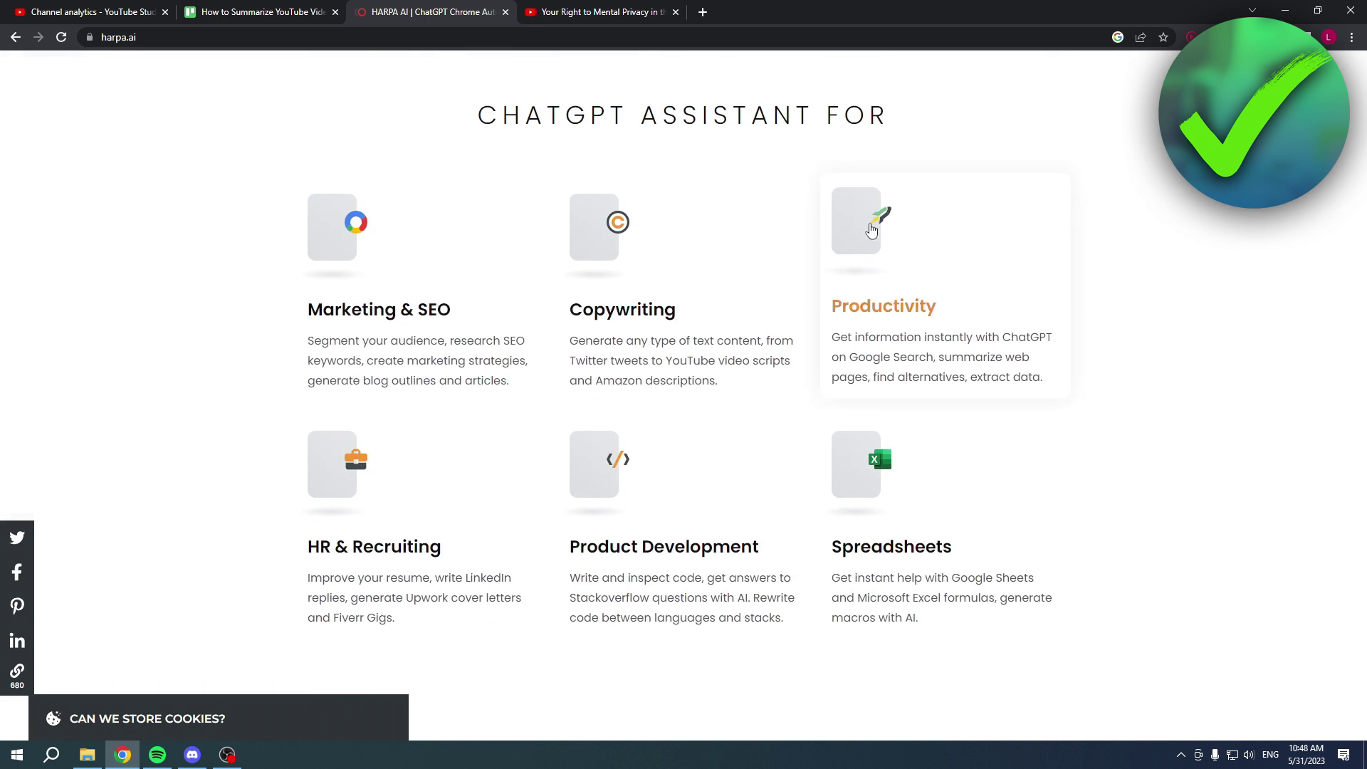
{"action": "scroll", "coordinate": [1007, 523], "scroll_direction": "down", "scroll_amount": 5}
{"action": "scroll", "coordinate": [1034, 477], "scroll_direction": "down", "scroll_amount": 1}
{"action": "scroll", "coordinate": [681, 413], "scroll_direction": "down", "scroll_amount": 3}
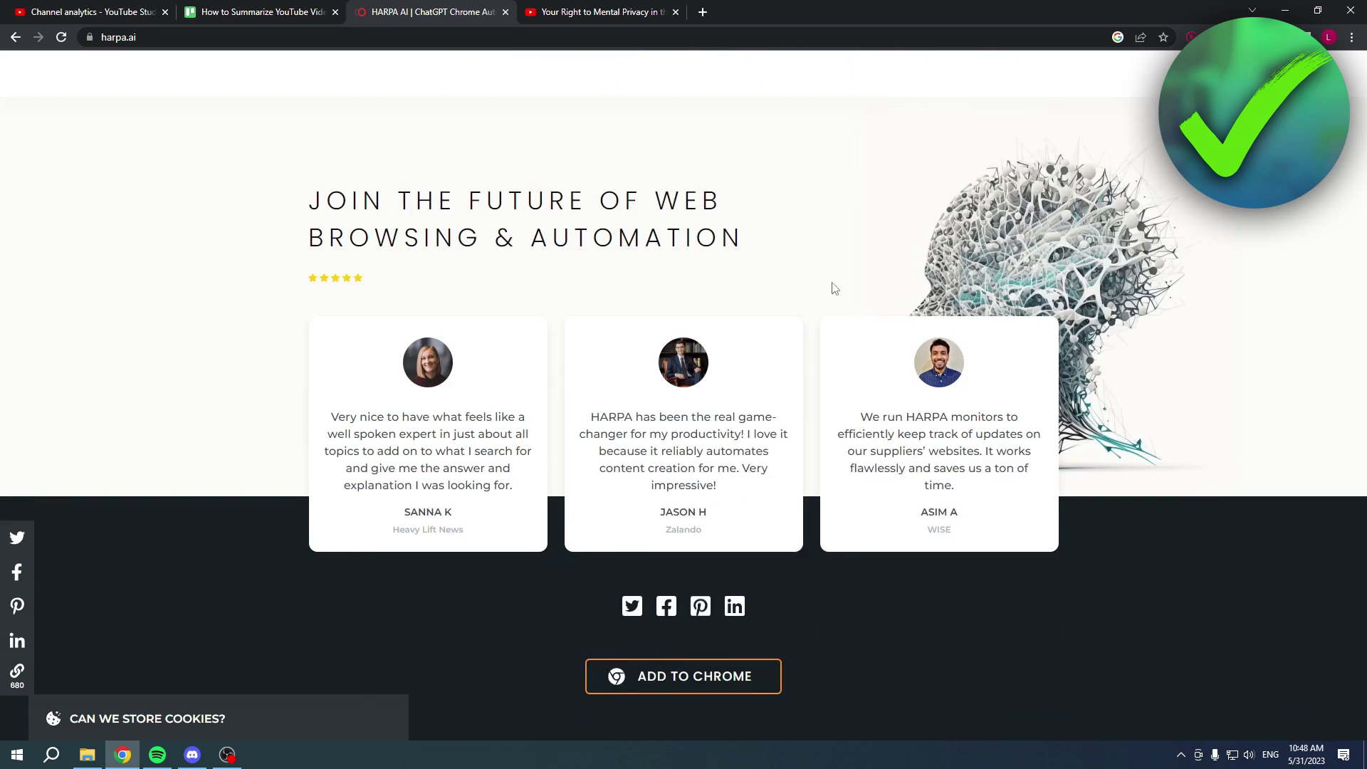
{"action": "scroll", "coordinate": [830, 288], "scroll_direction": "down", "scroll_amount": 3}
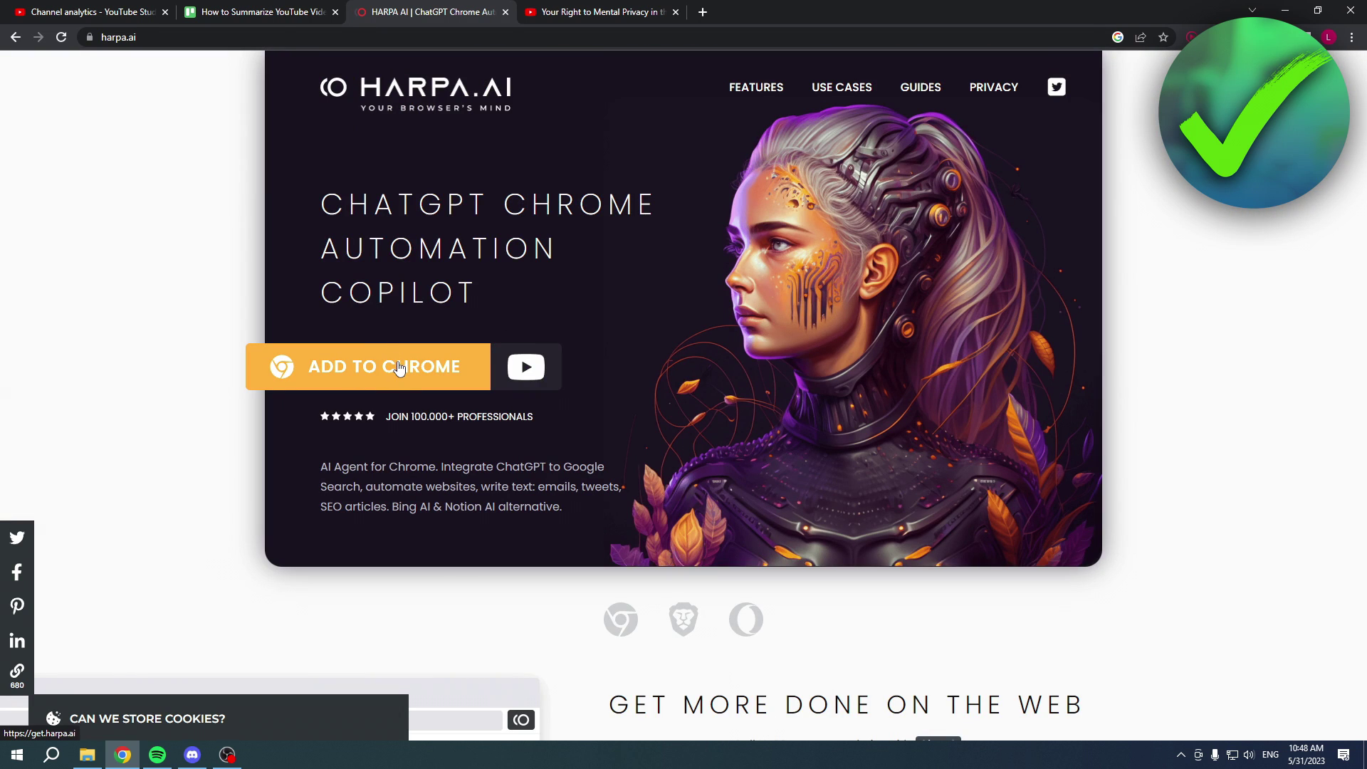
{"action": "left_click", "coordinate": [397, 366]}
Note the 100,000+ users count, check HARPA in the extensions list, and close the store page
{"action": "left_click_drag", "start_coordinate": [587, 228], "coordinate": [667, 235]}
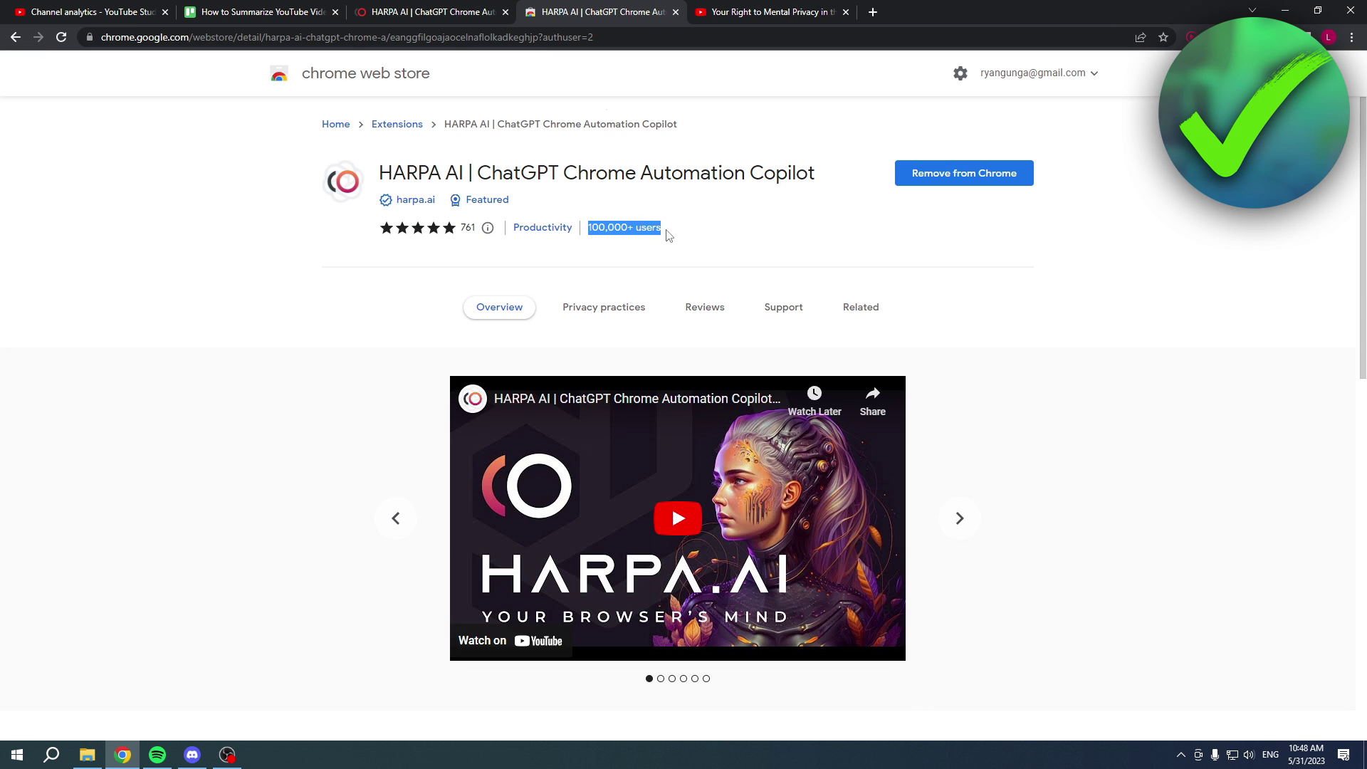
{"action": "left_click", "coordinate": [672, 235]}
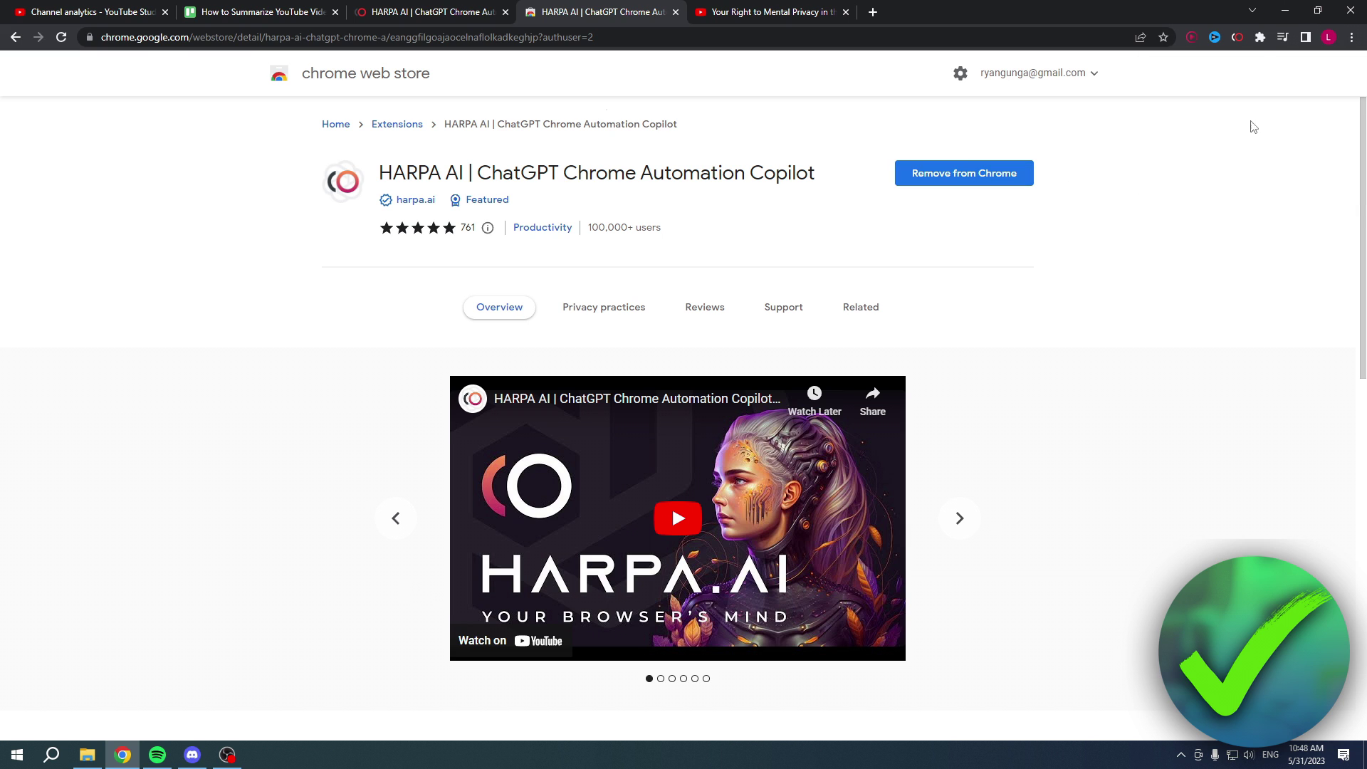
{"action": "left_click", "coordinate": [1260, 41]}
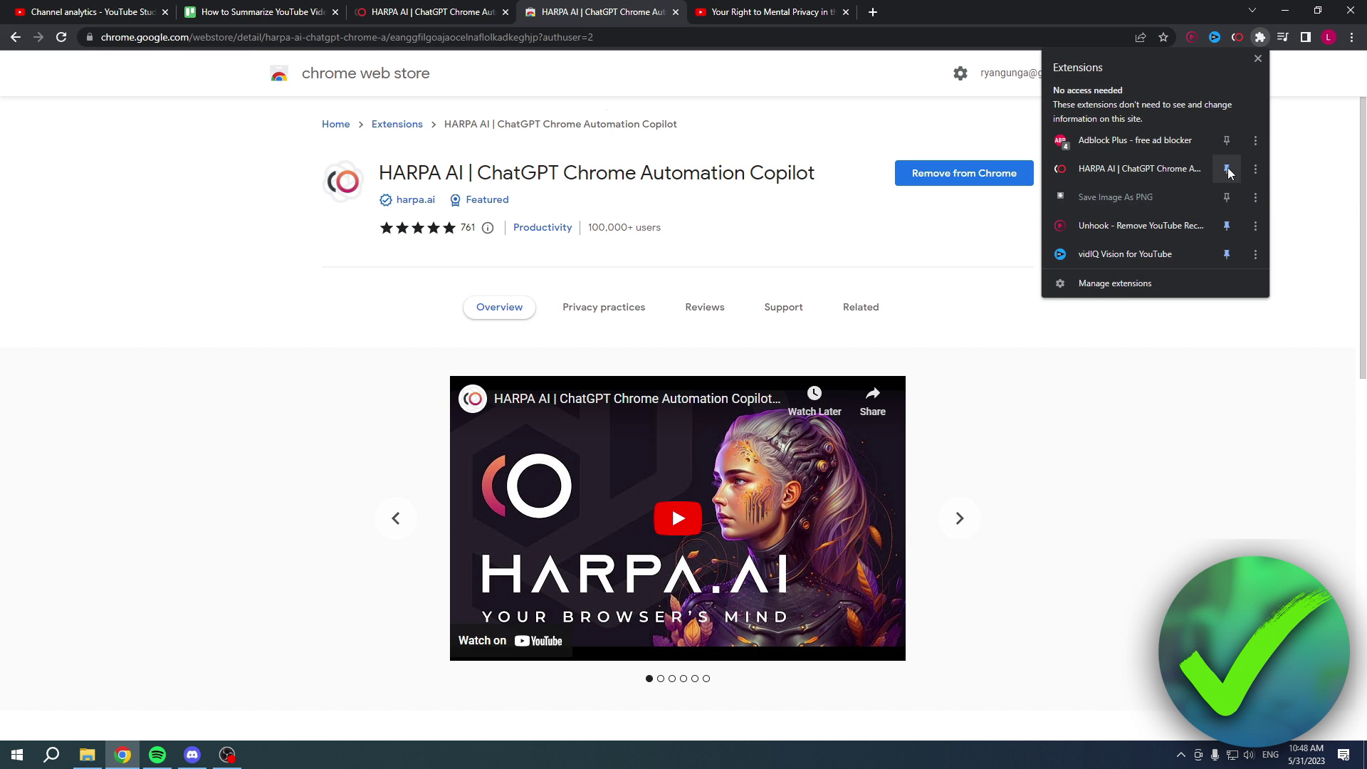
{"action": "left_click", "coordinate": [1287, 131]}
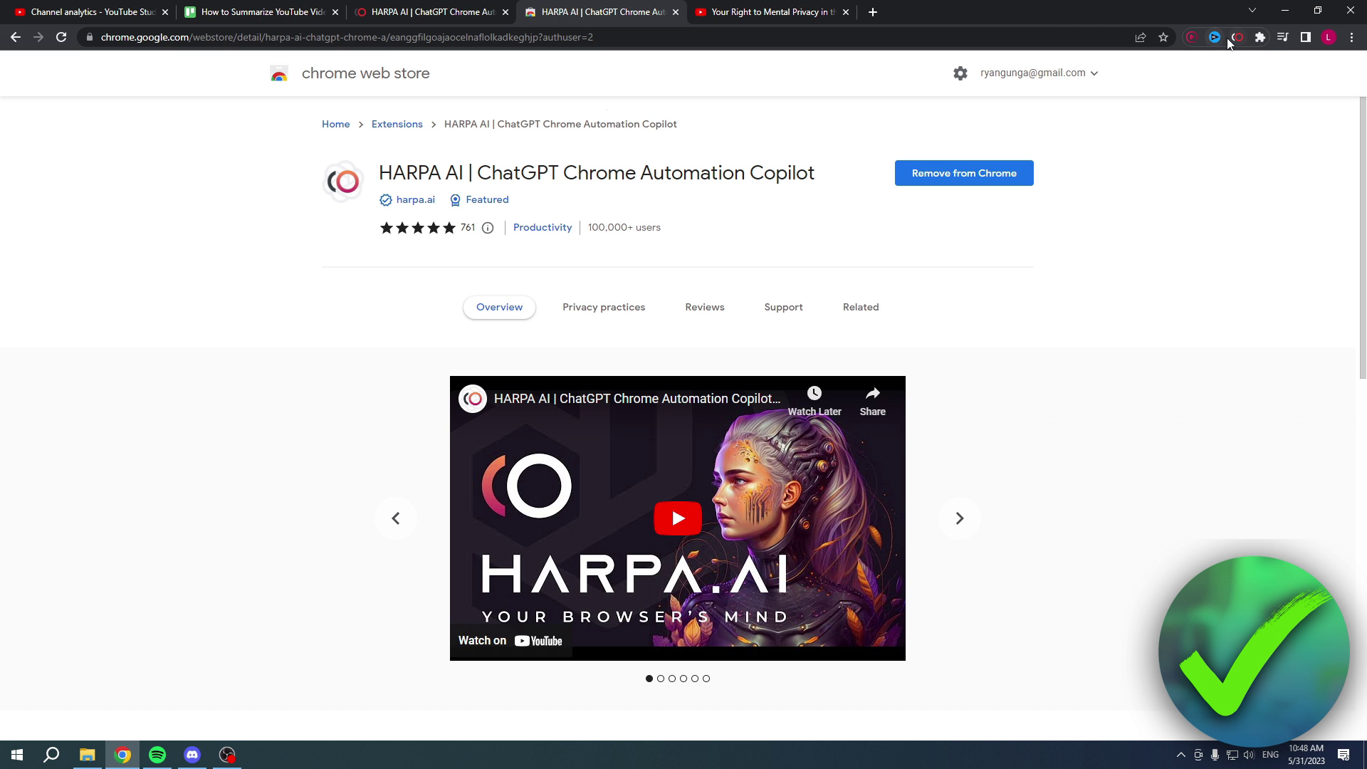
{"action": "key", "text": "ctrl+w"}
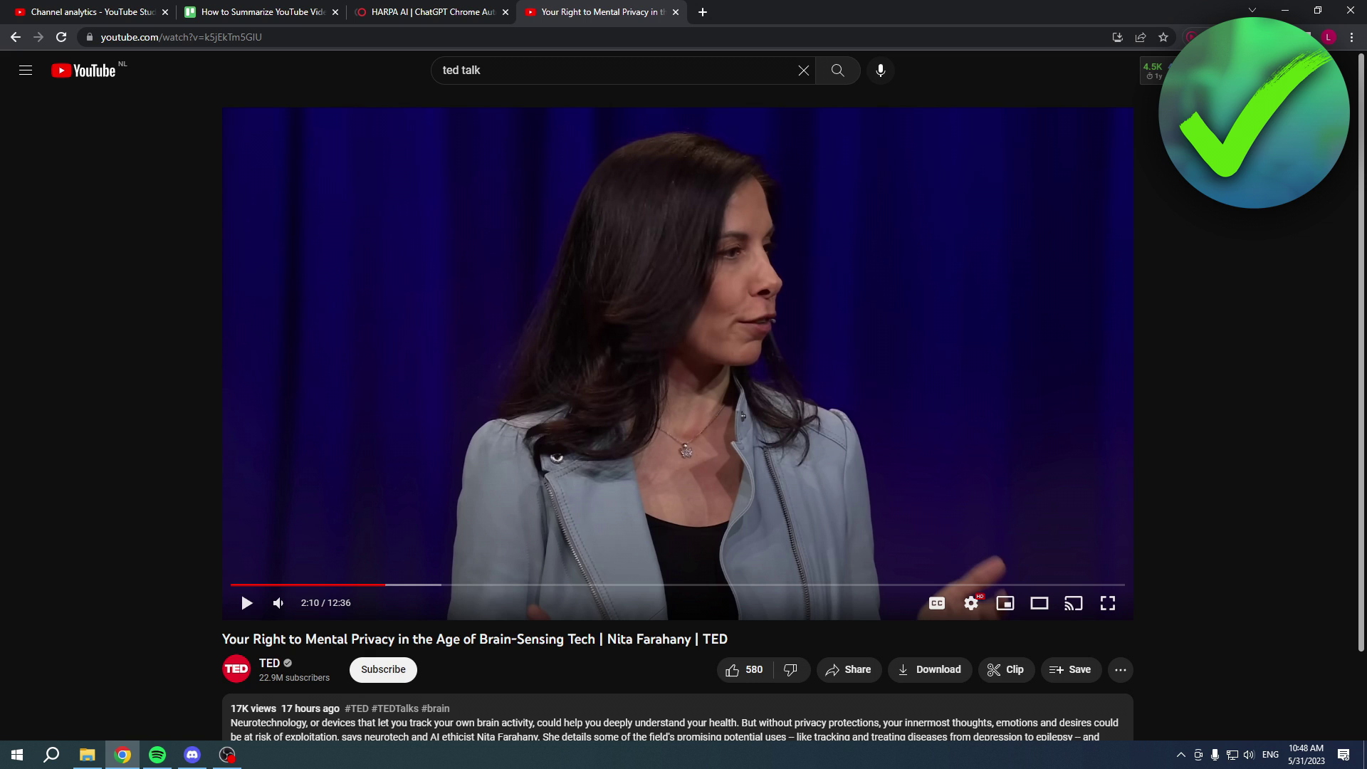
Bring up HARPA with Alt+A and run the YouTube video summary command on the talk
{"action": "key", "text": "alt+a"}
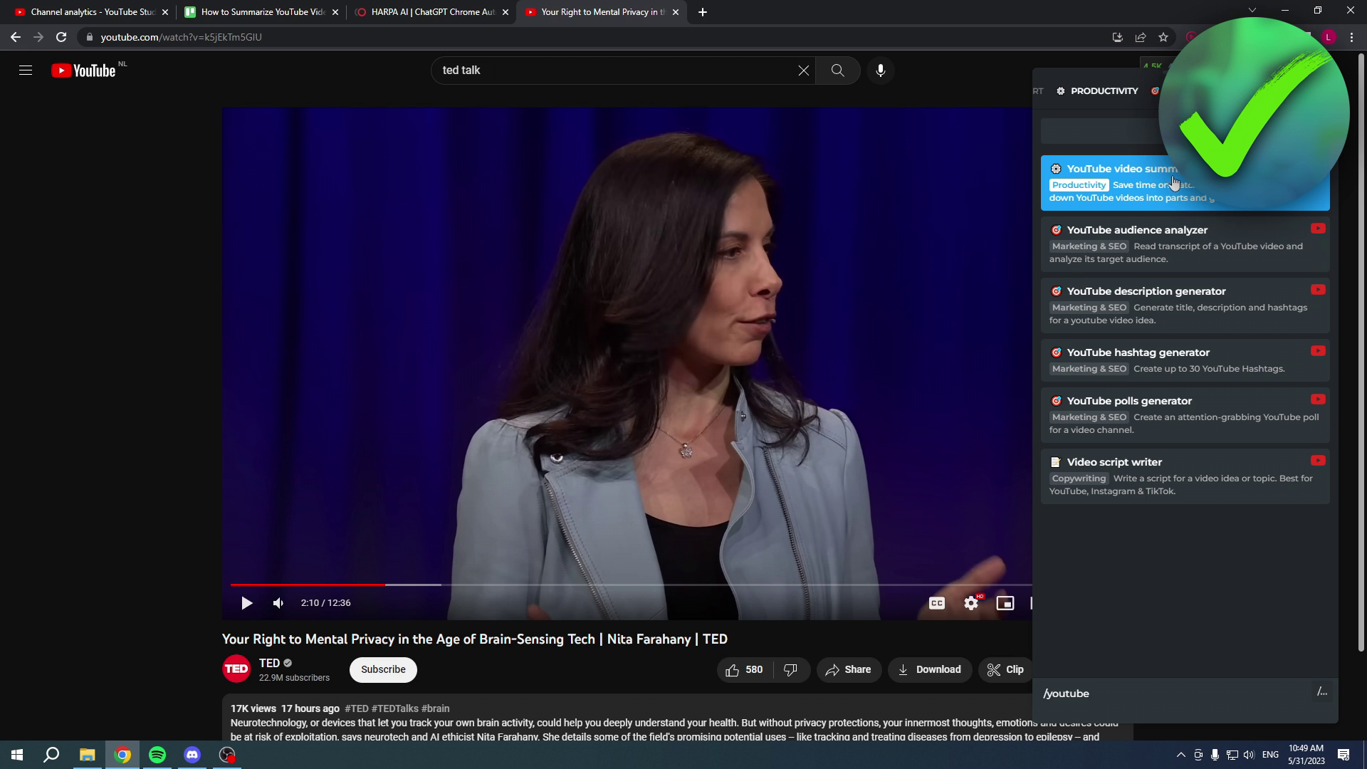
{"action": "left_click", "coordinate": [1172, 184]}
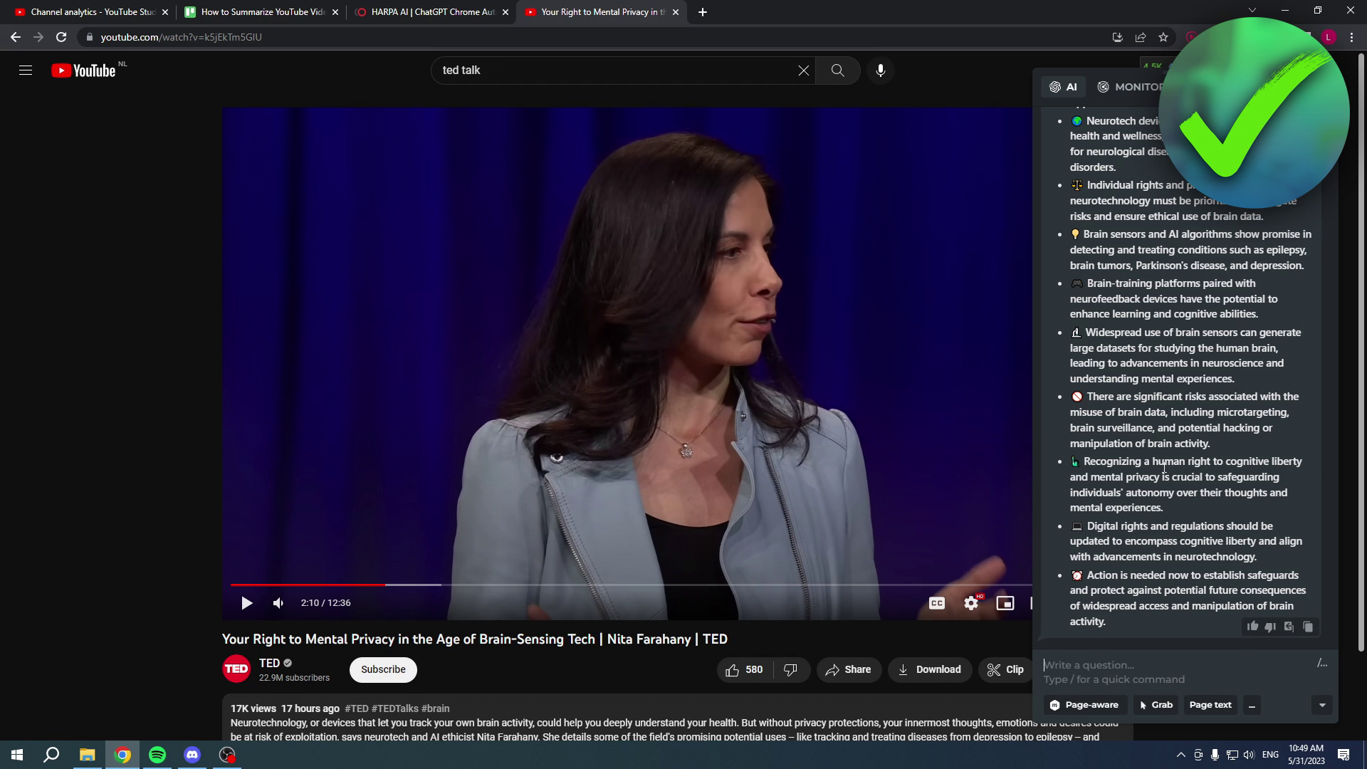
{"action": "scroll", "coordinate": [1244, 465], "scroll_direction": "up", "scroll_amount": 3}
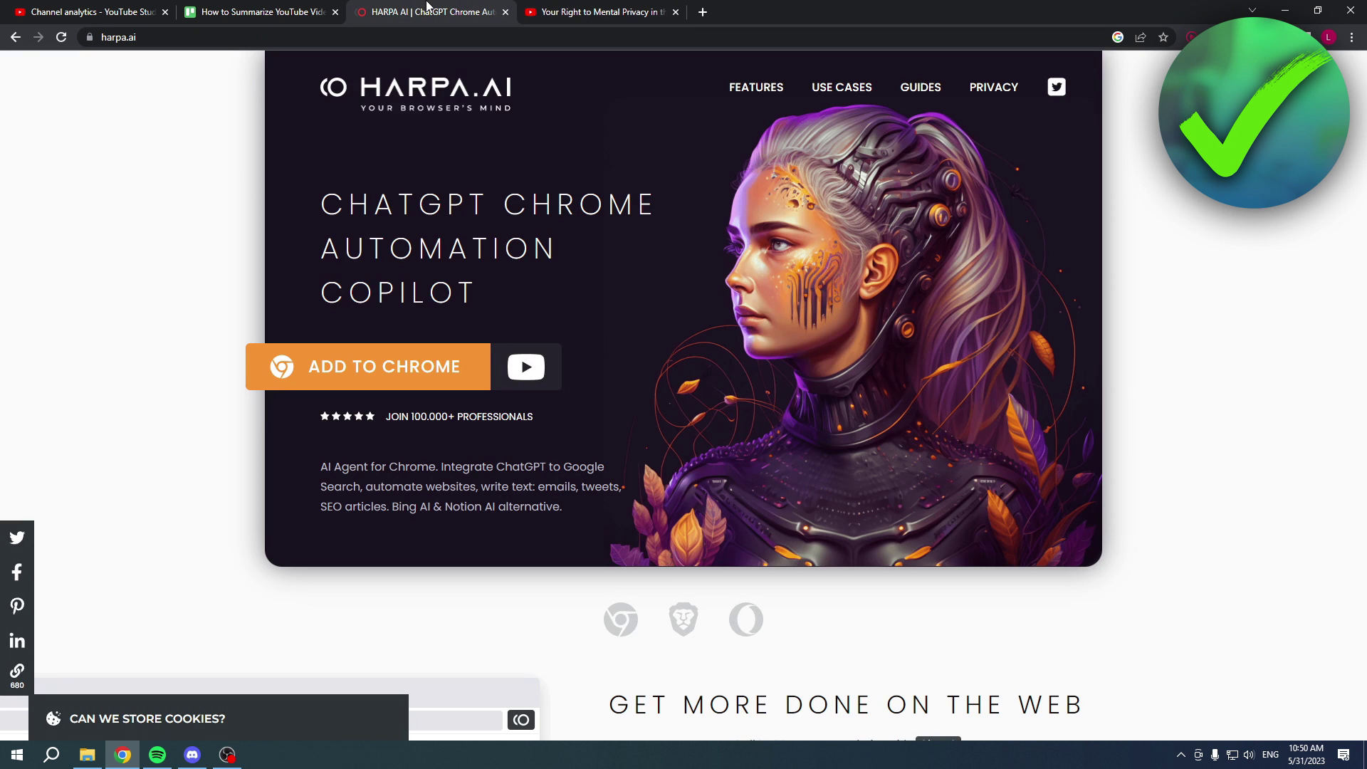
Go to the site's Guides section and open the YouTube Summaries guide
{"action": "left_click", "coordinate": [920, 88]}
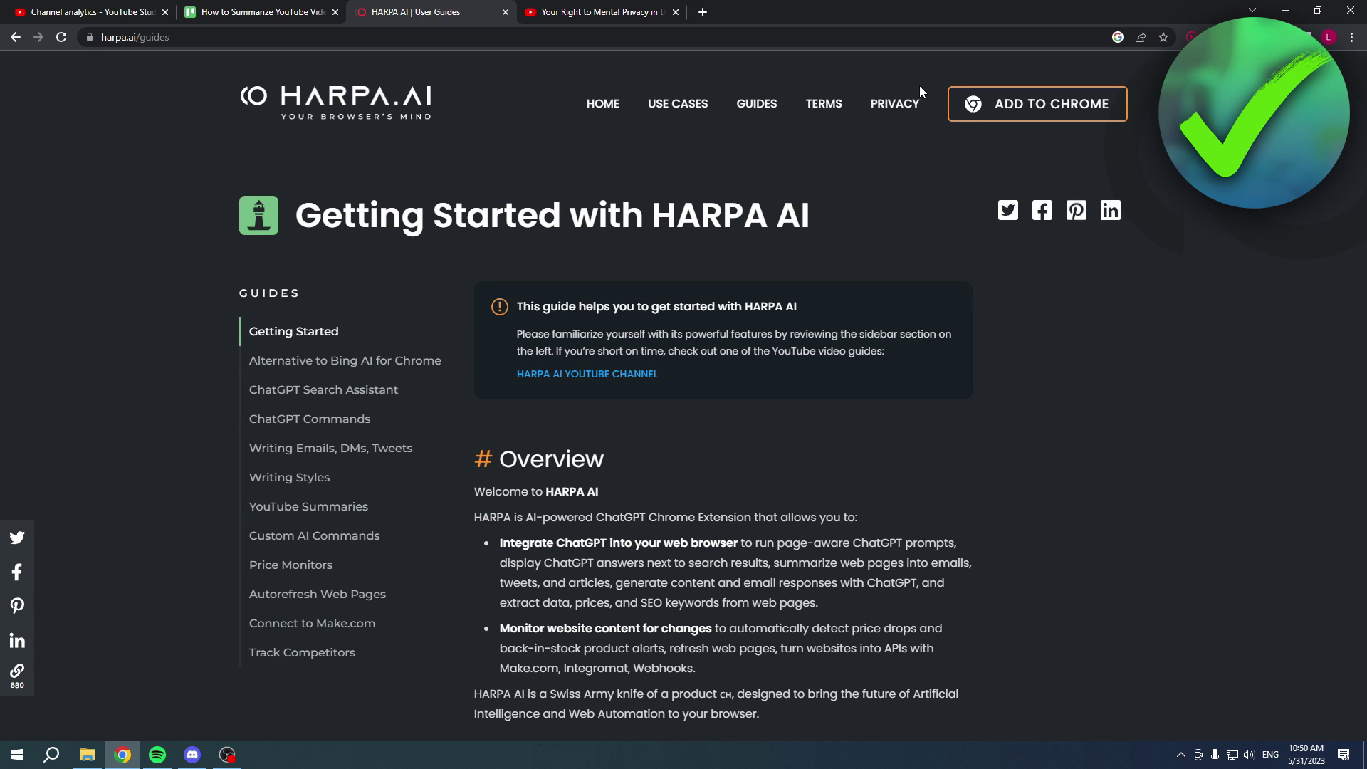
{"action": "left_click", "coordinate": [358, 507]}
{"action": "scroll", "coordinate": [1178, 560], "scroll_direction": "down", "scroll_amount": 6}
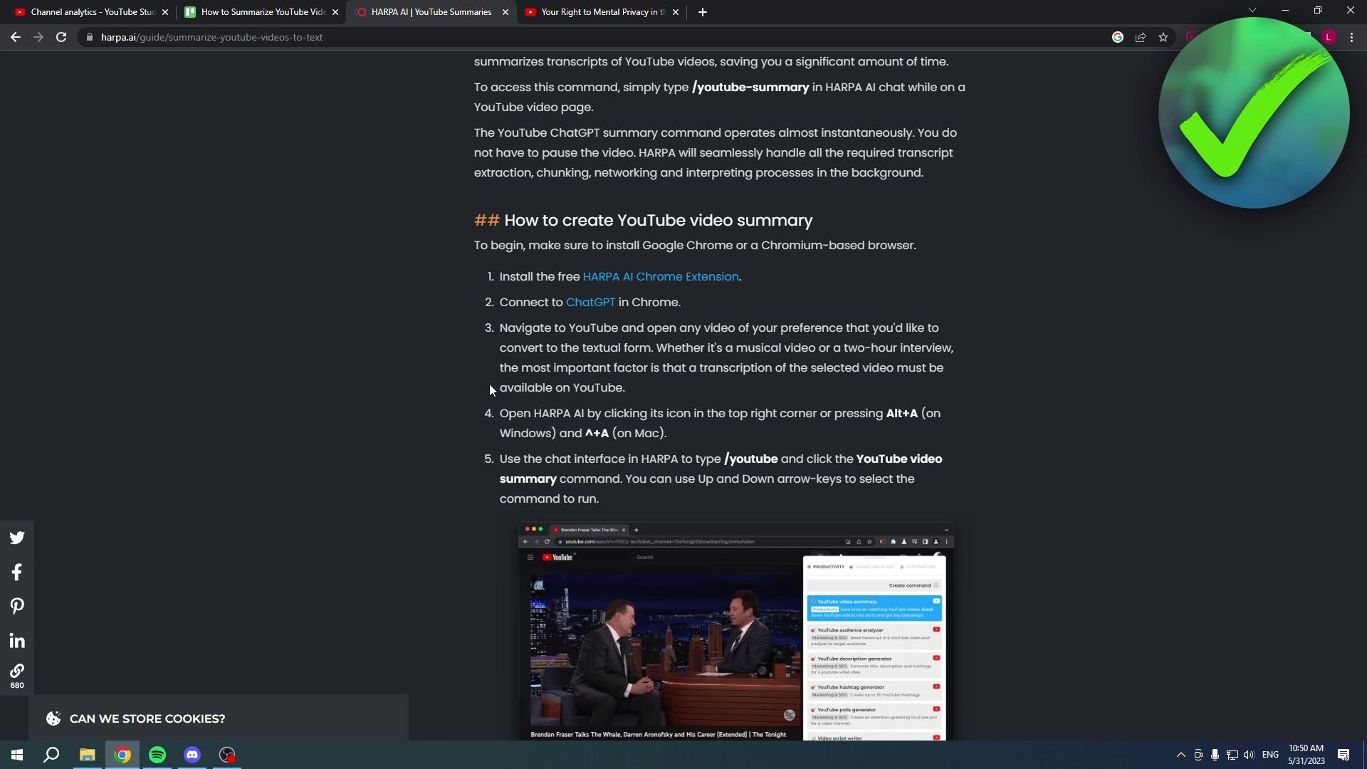
{"action": "scroll", "coordinate": [971, 346], "scroll_direction": "down", "scroll_amount": 1}
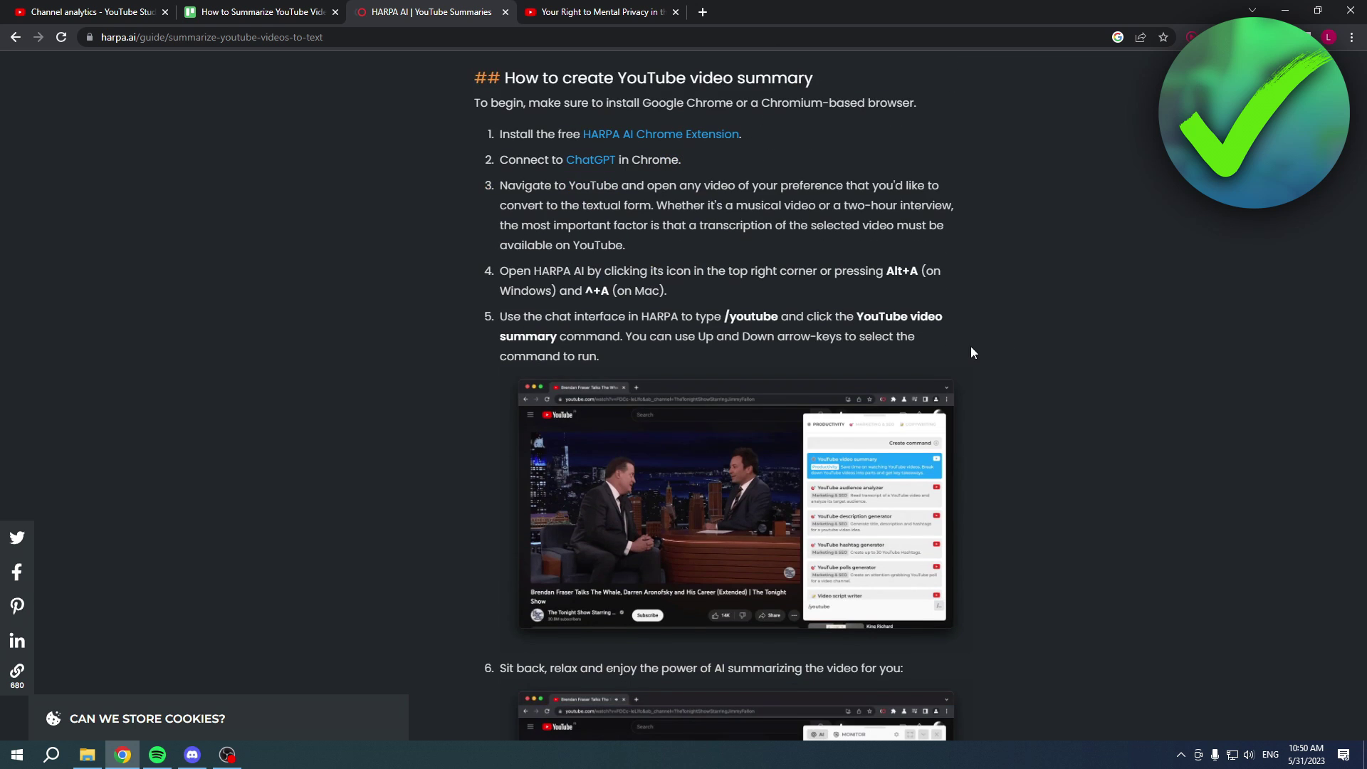
{"action": "scroll", "coordinate": [986, 347], "scroll_direction": "down", "scroll_amount": 3}
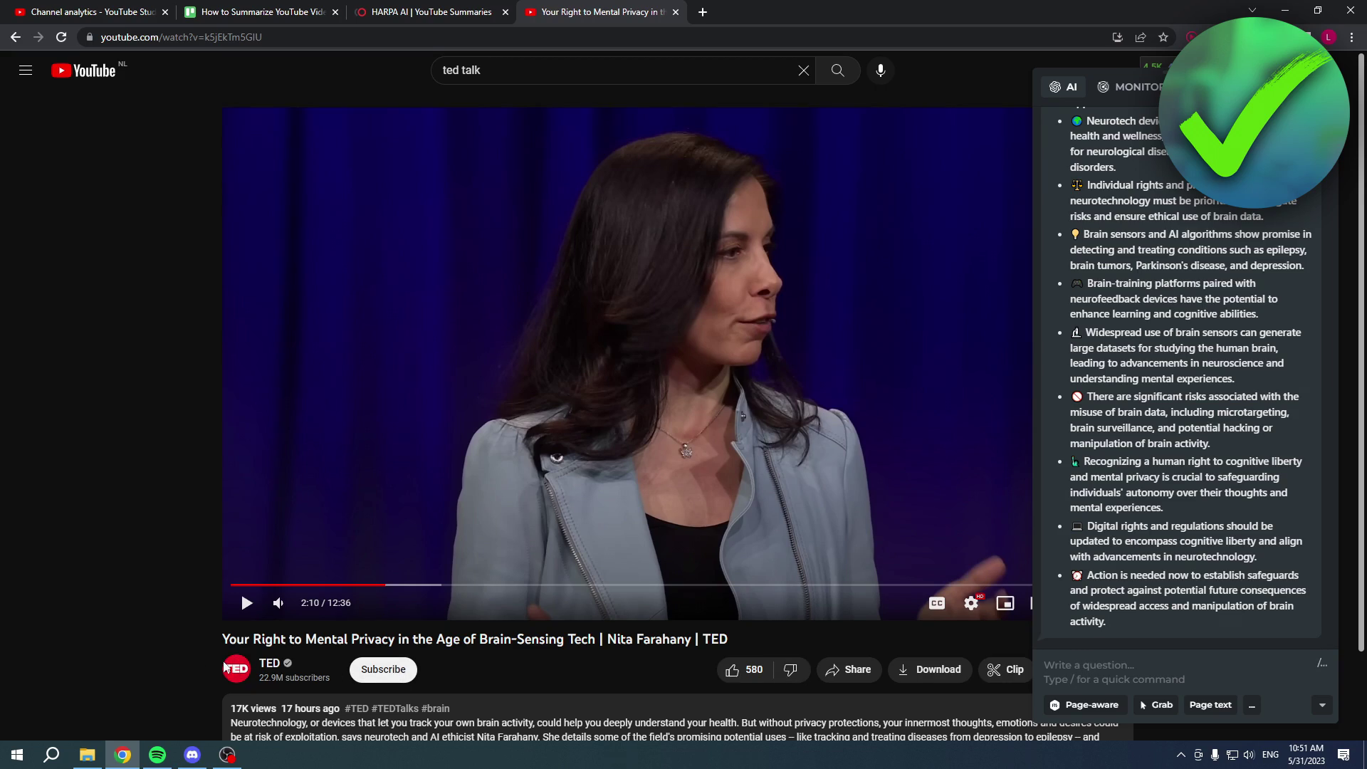
From the TED channel's Videos list, open the foster care talk
{"action": "left_click", "coordinate": [232, 669]}
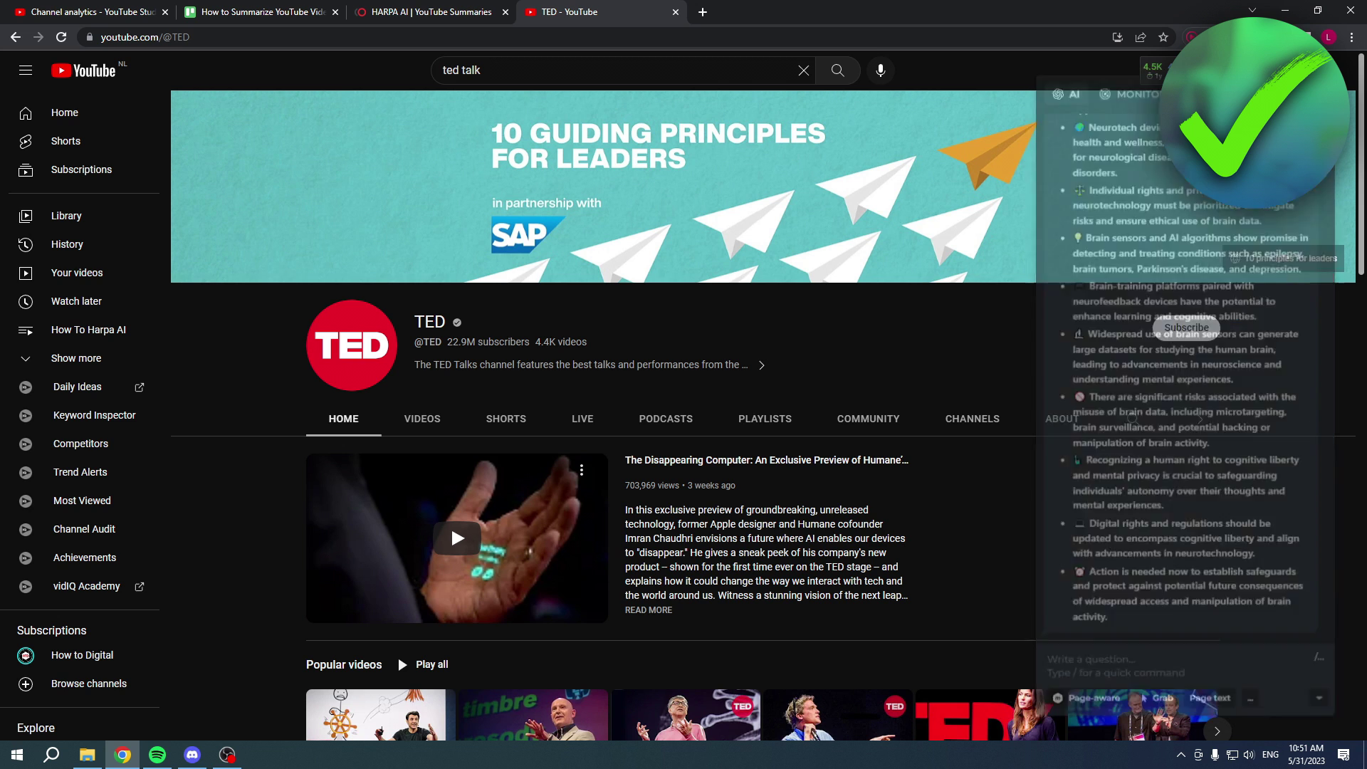
{"action": "left_click", "coordinate": [432, 417]}
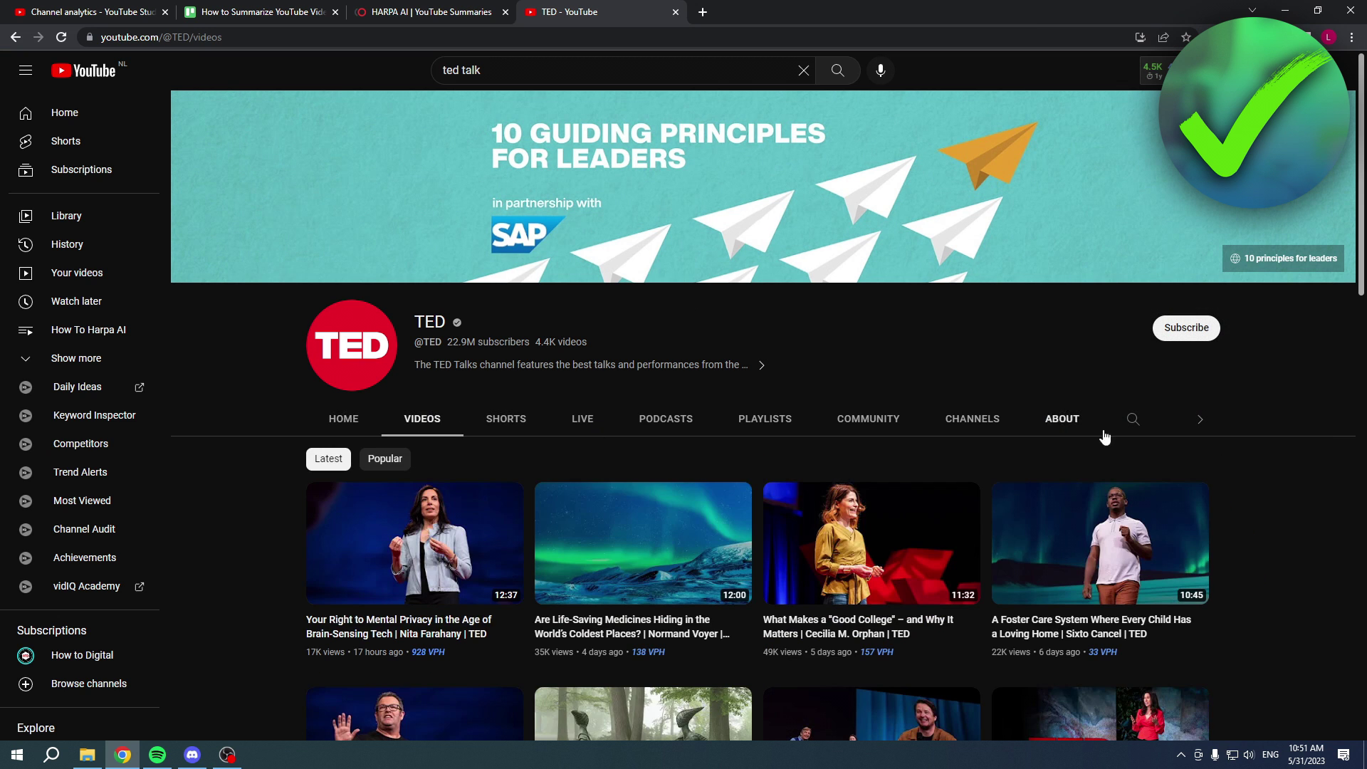
{"action": "scroll", "coordinate": [1101, 433], "scroll_direction": "down", "scroll_amount": 2}
{"action": "left_click", "coordinate": [1094, 358]}
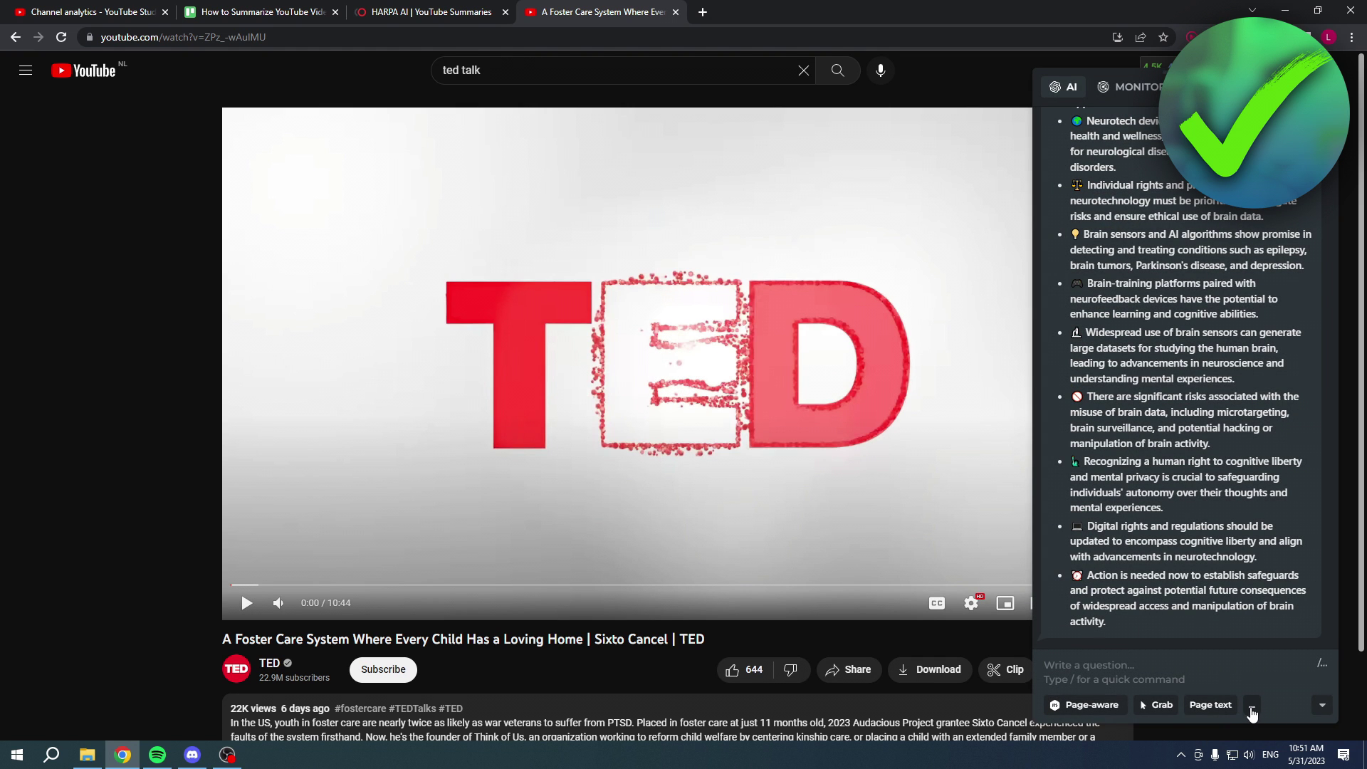
Insert the YouTube transcript variable, send a summarize-as-blog prompt, and ready a follow-up
{"action": "left_click", "coordinate": [1252, 708]}
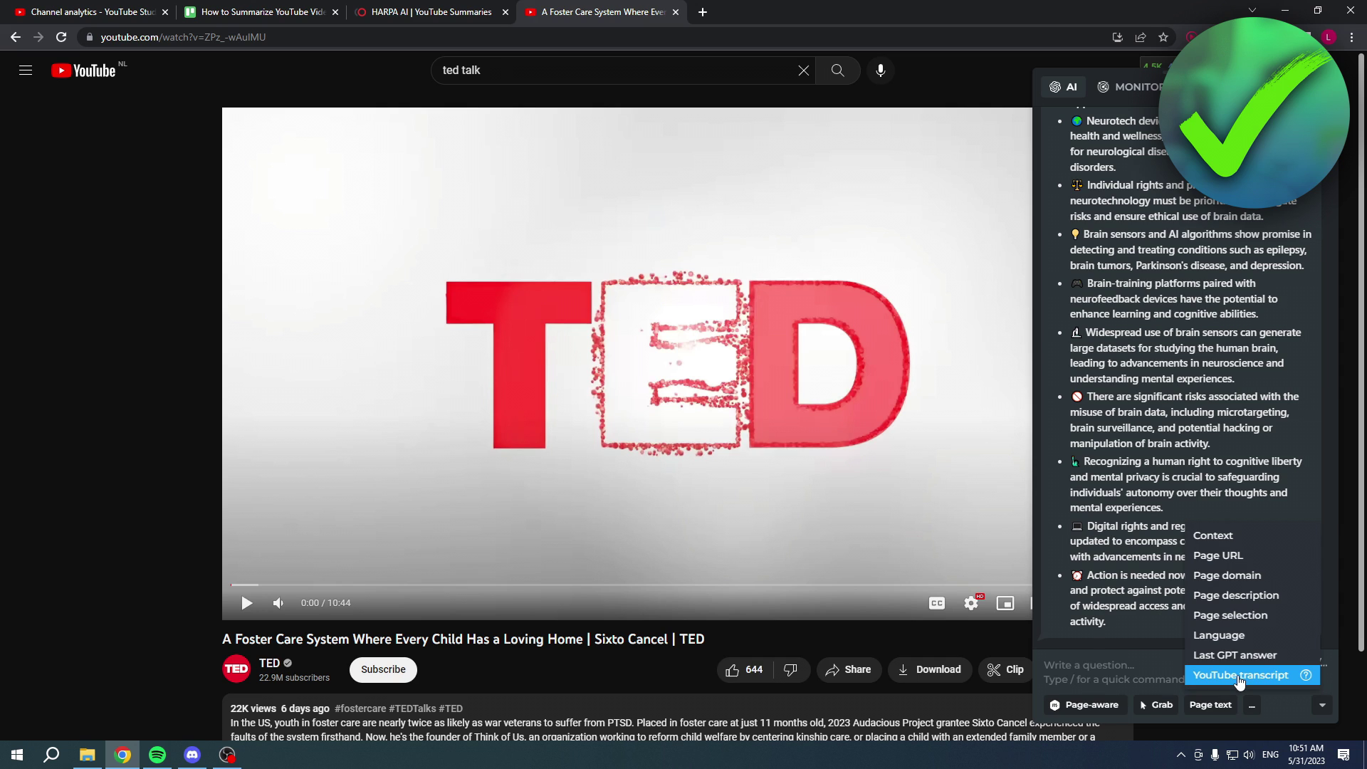
{"action": "mouse_move", "coordinate": [1306, 675]}
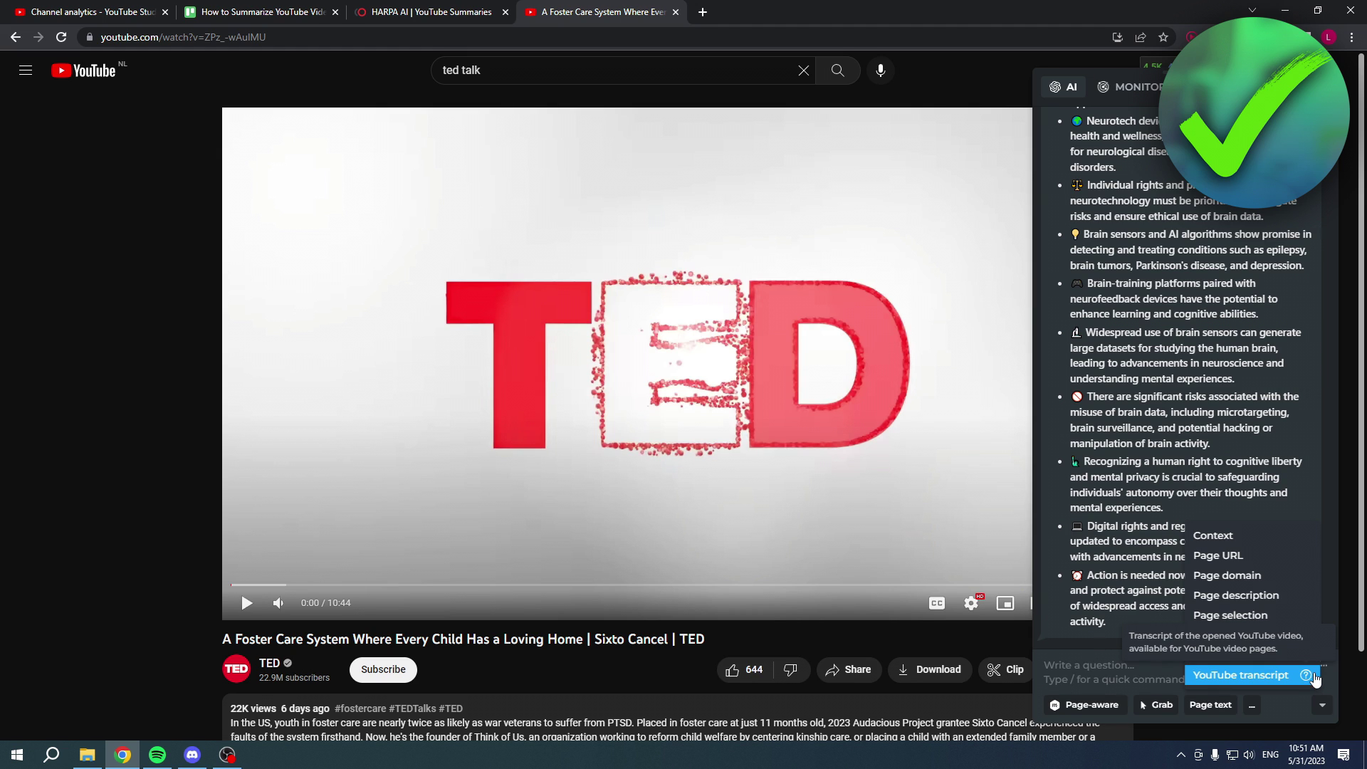
{"action": "left_click", "coordinate": [1260, 676]}
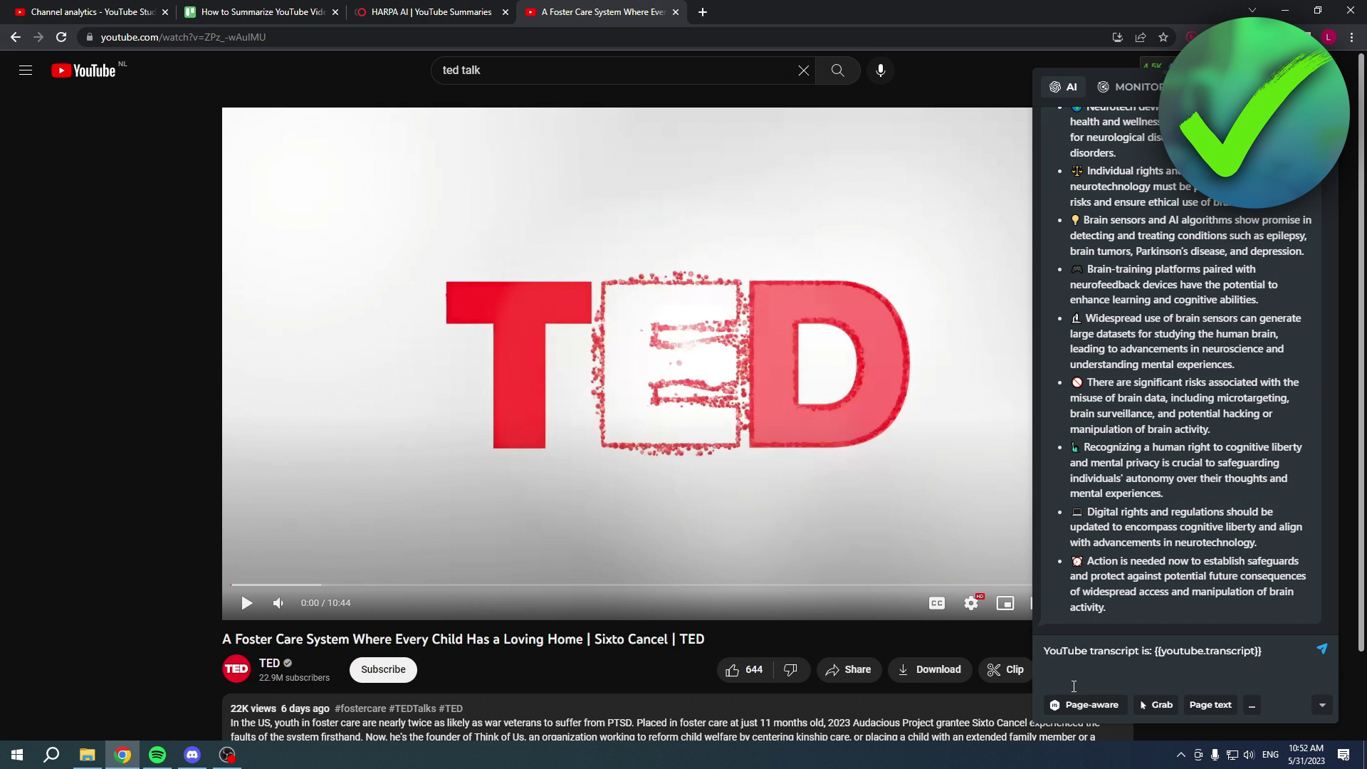
{"action": "type", "text": "Summarize video and write a blog"}
{"action": "key", "text": "Return"}
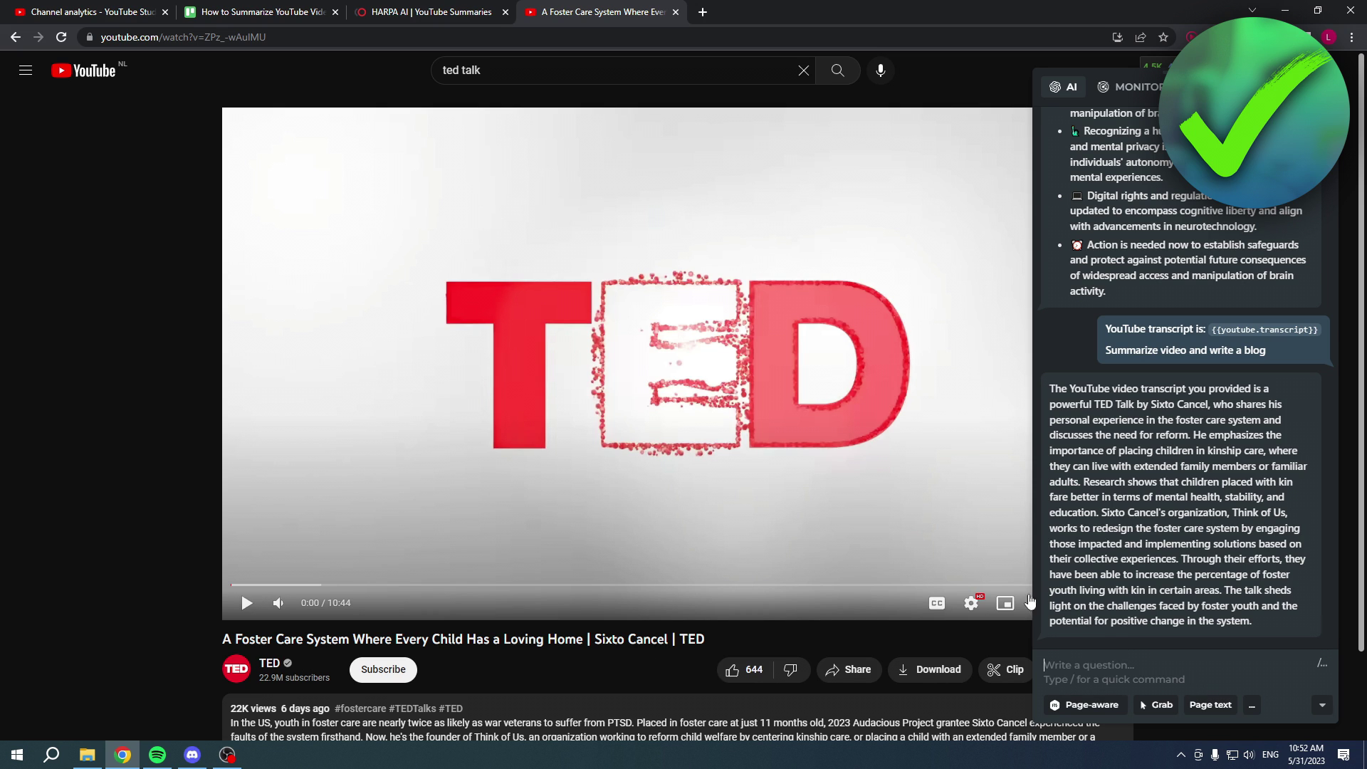
{"action": "left_click", "coordinate": [1215, 667]}
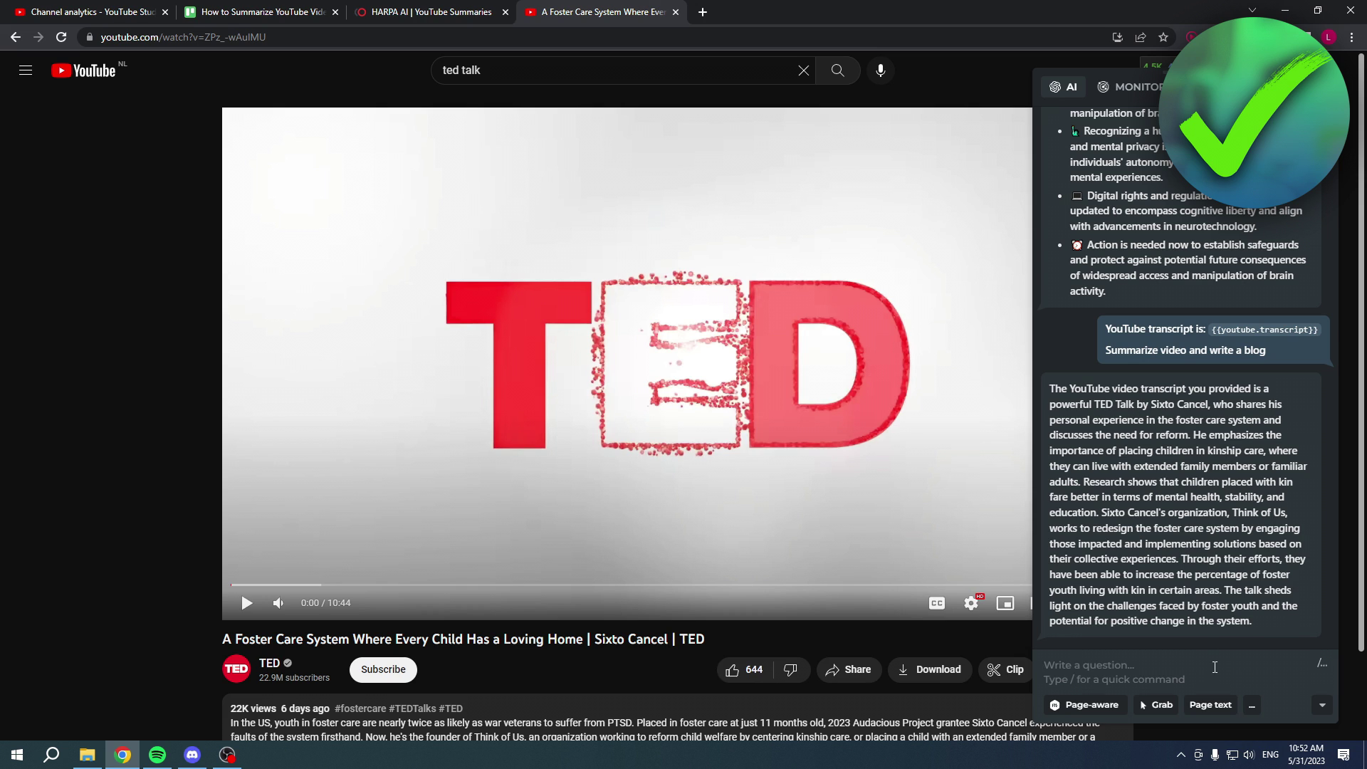